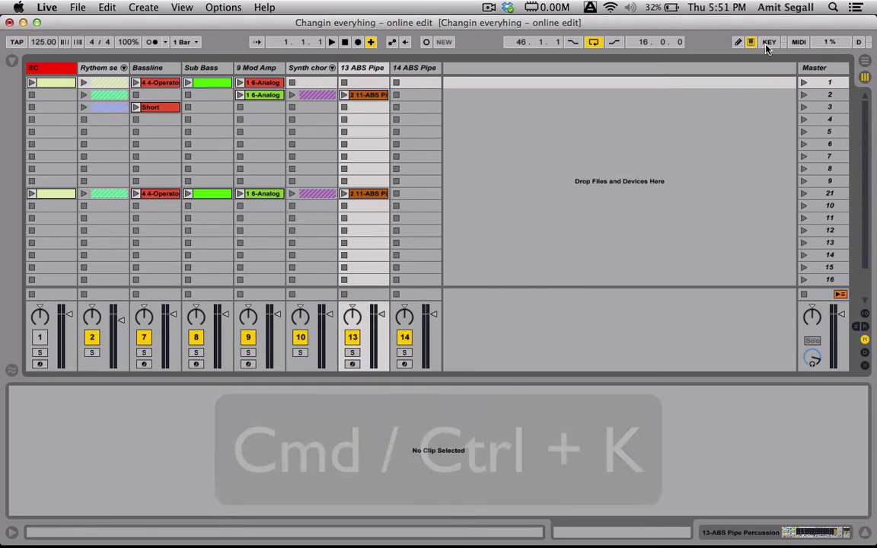
- Assign computer keys to the scene controls: 1 for Scene Up, 2 for Scene Down and 3 for launching the selected scene
{"action": "left_click", "coordinate": [767, 48]}
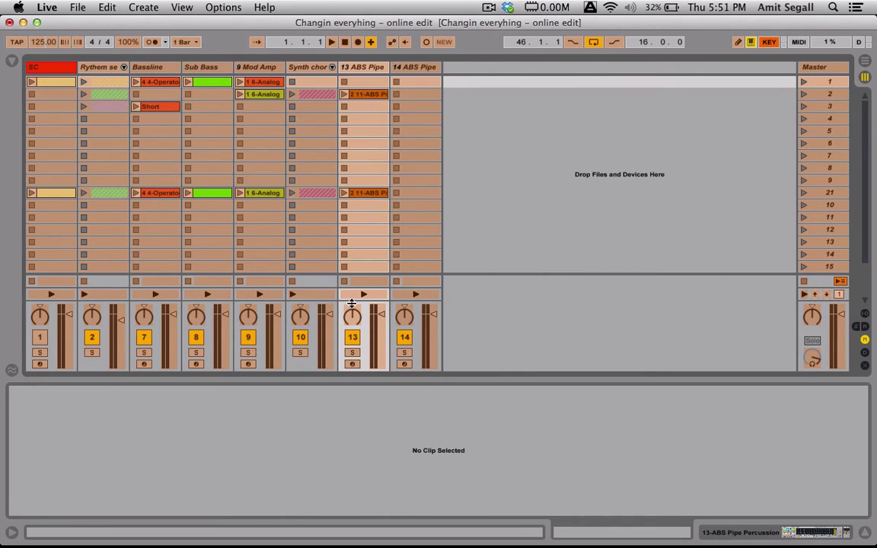
{"action": "left_click", "coordinate": [815, 295]}
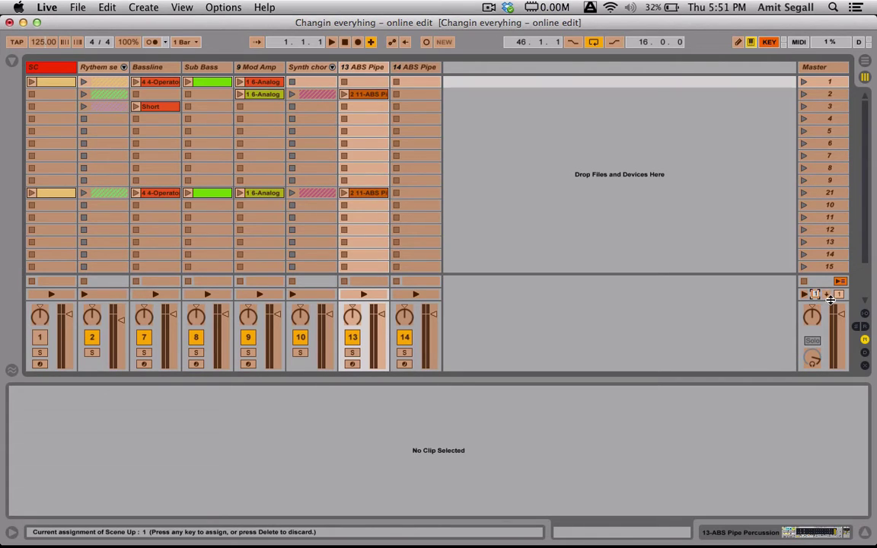
{"action": "left_click", "coordinate": [827, 295]}
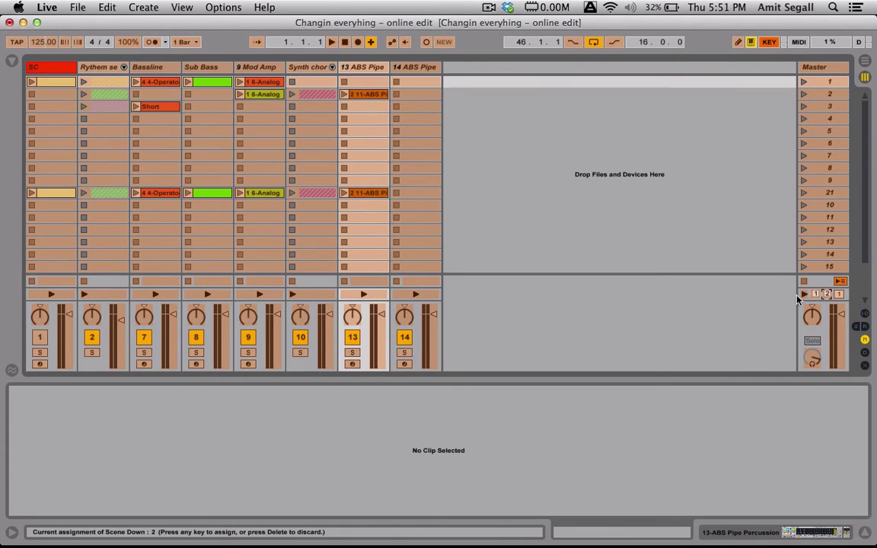
{"action": "left_click", "coordinate": [805, 296]}
{"action": "key", "text": "3"}
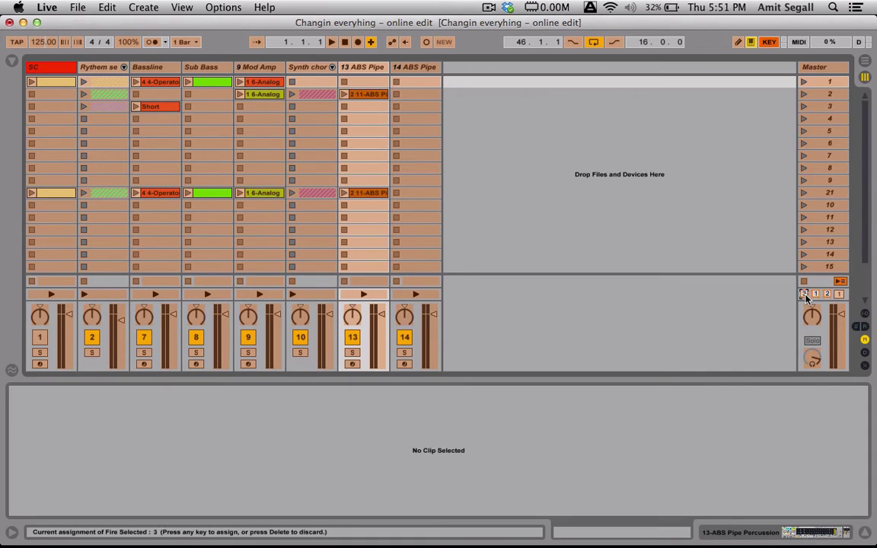
{"action": "left_click", "coordinate": [767, 44]}
- Step the scene selection down and back up to test the scene navigation
{"action": "key", "text": "Down"}
{"action": "key", "text": "Down"}
{"action": "key", "text": "Down"}
{"action": "key", "text": "Down"}
{"action": "key", "text": "Down"}
{"action": "key", "text": "Down"}
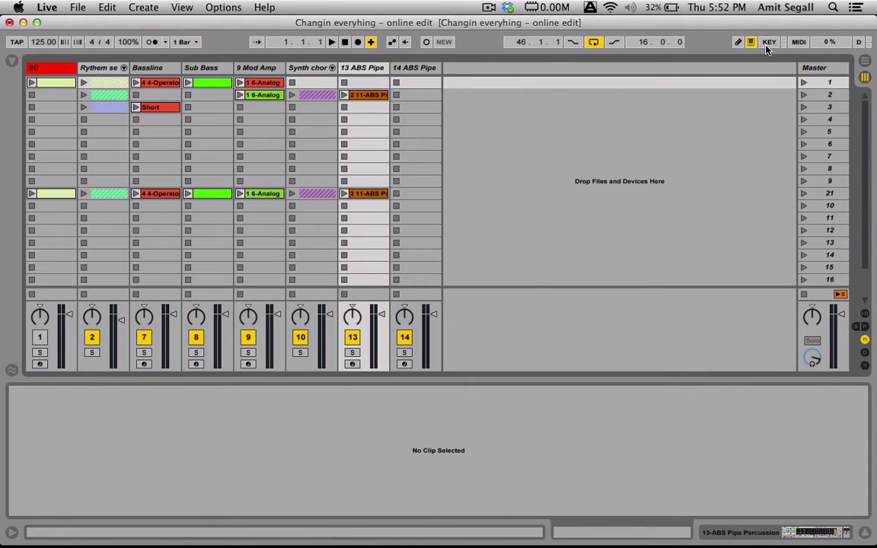
{"action": "key", "text": "Up"}
{"action": "key", "text": "Up"}
{"action": "key", "text": "Up"}
{"action": "key", "text": "Up"}
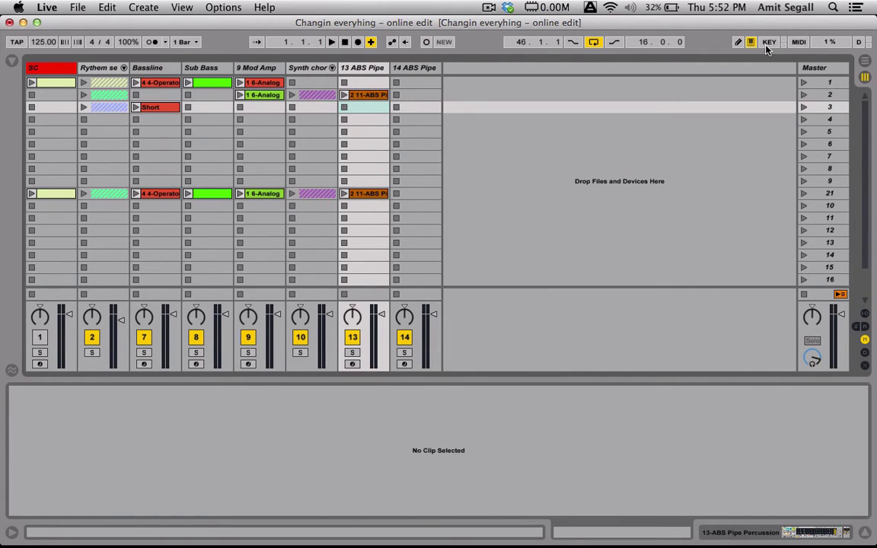
- Launch scene 2 and step through neighbouring scenes to test launching the selected scene
{"action": "key", "text": "Return"}
{"action": "key", "text": "Up"}
{"action": "key", "text": "Return"}
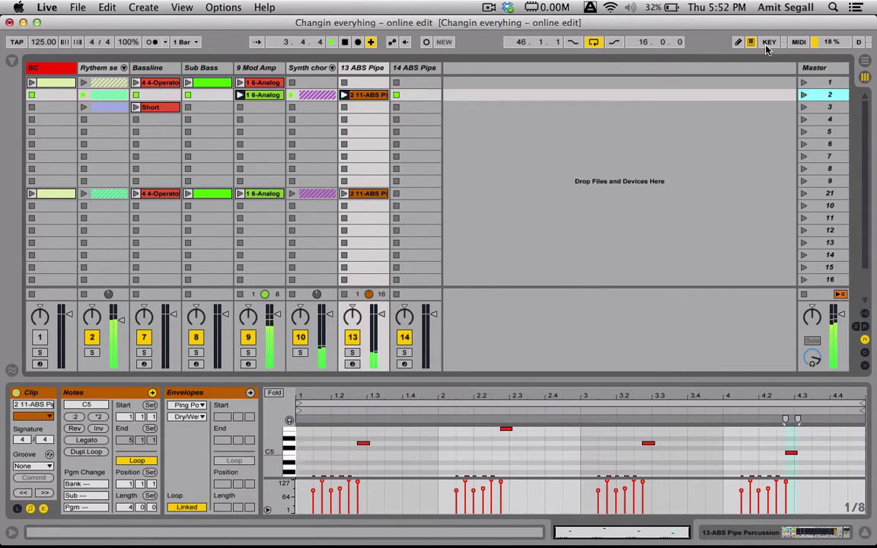
{"action": "key", "text": "Up"}
{"action": "key", "text": "Down"}
{"action": "key", "text": "Down"}
{"action": "key", "text": "Down"}
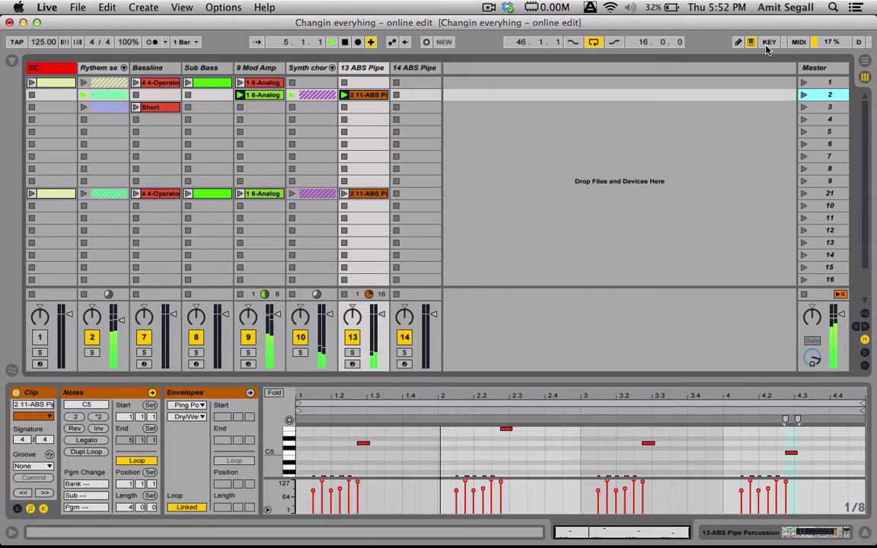
{"action": "key", "text": "Return"}
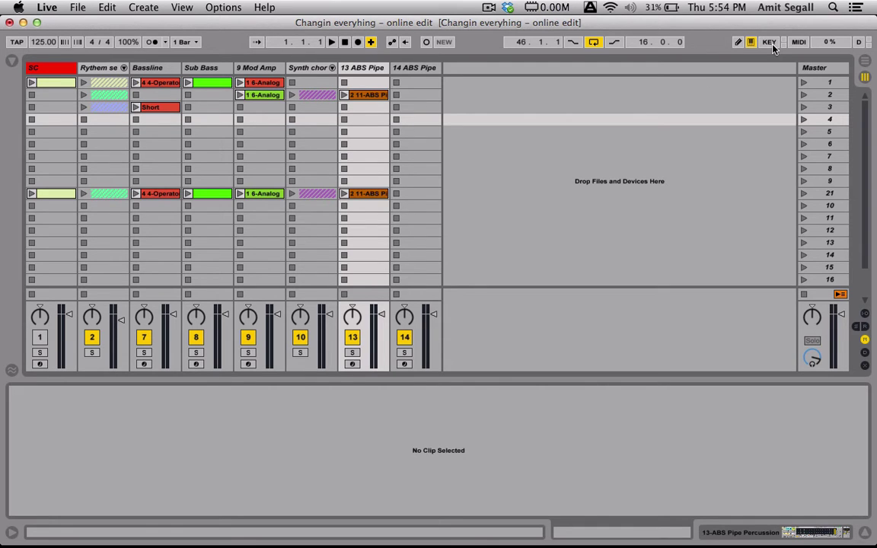
- Assign computer keys C to the metronome, A to Play, S to Stop and D to Record
{"action": "left_click", "coordinate": [771, 45]}
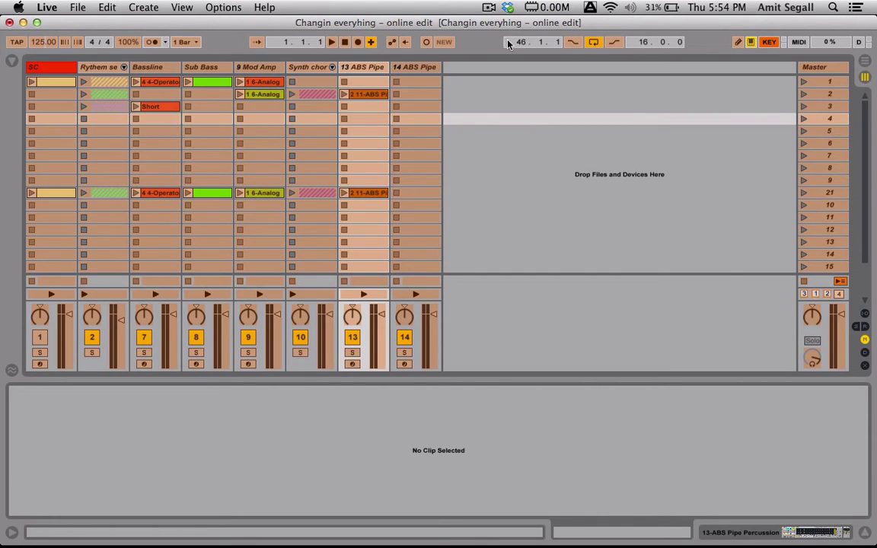
{"action": "left_click", "coordinate": [152, 44]}
{"action": "key", "text": "c"}
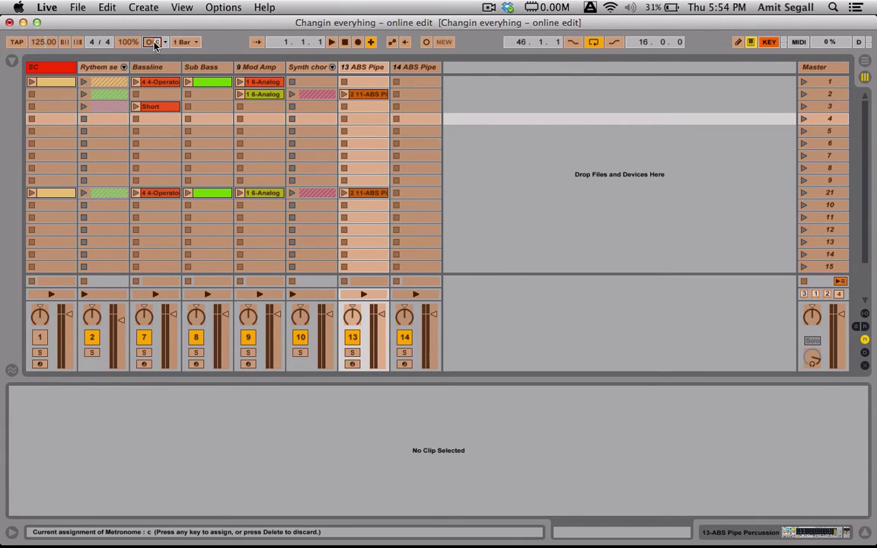
{"action": "left_click", "coordinate": [332, 42]}
{"action": "key", "text": "p"}
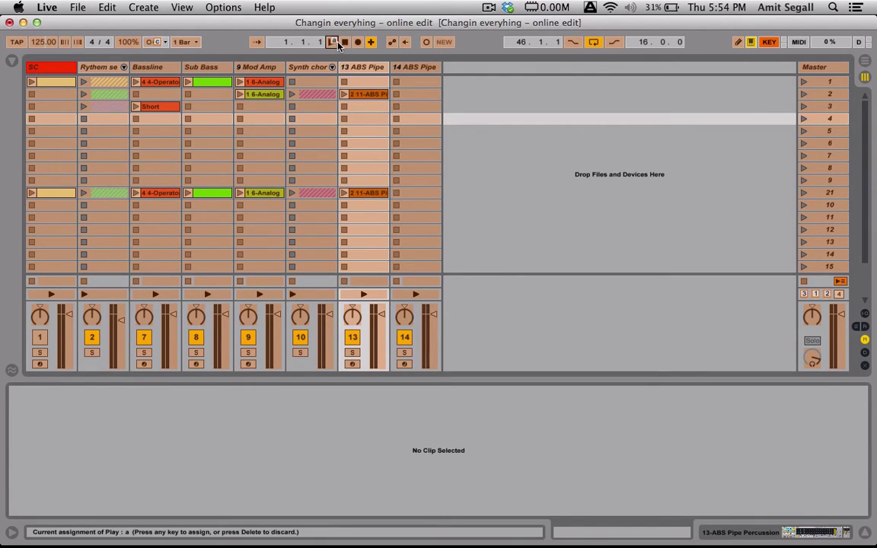
{"action": "left_click", "coordinate": [345, 42]}
{"action": "key", "text": "s"}
{"action": "left_click", "coordinate": [356, 43]}
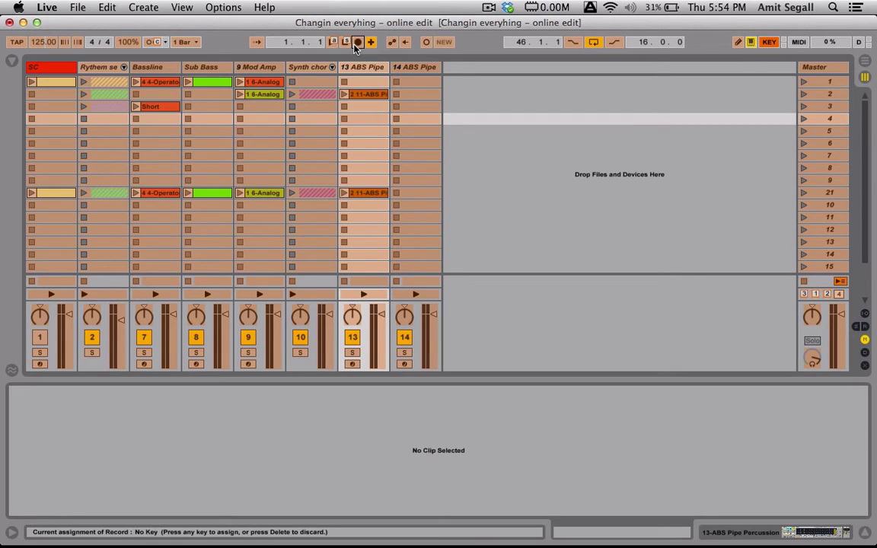
{"action": "key", "text": "d"}
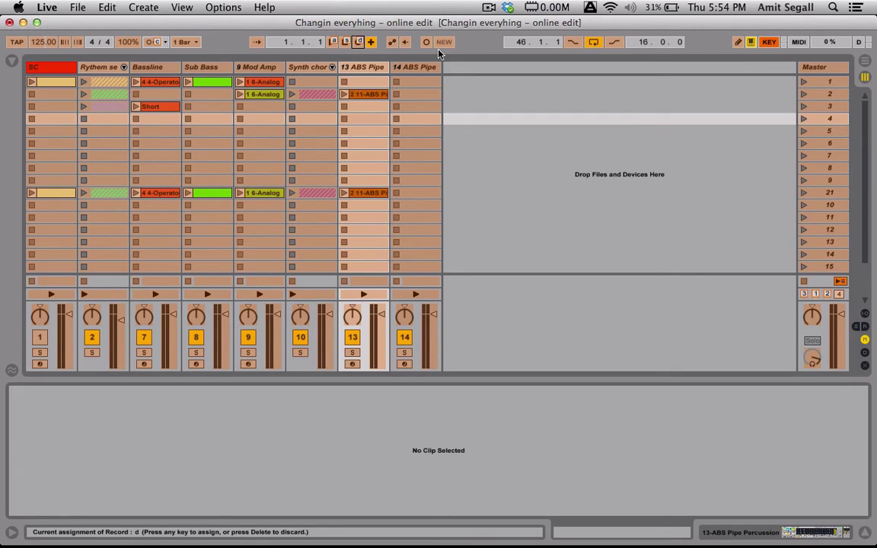
{"action": "left_click", "coordinate": [769, 45]}
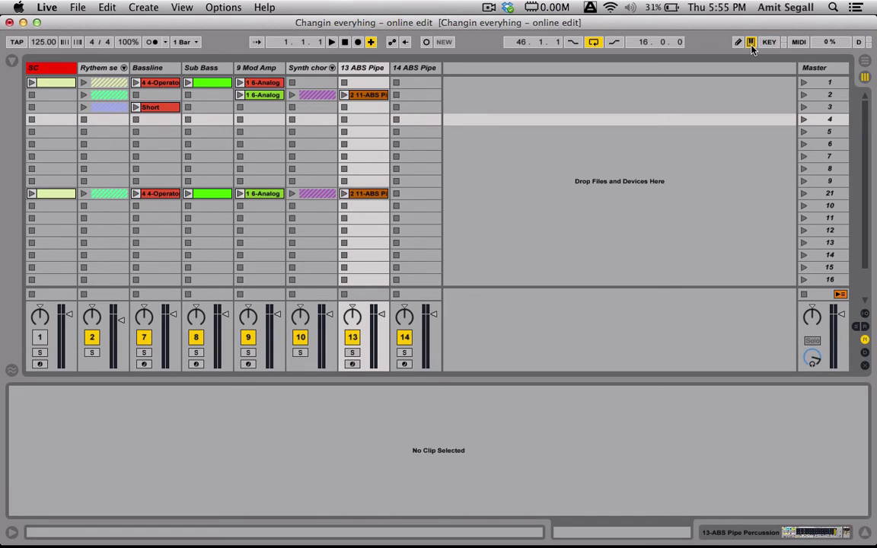
- Turn off the computer MIDI keyboard and test starting and stopping playback
{"action": "key", "text": "space"}
{"action": "key", "text": "space"}
- Assign the A key to the scene 1 clips of both the Bassline and Sub Bass tracks
{"action": "left_click", "coordinate": [768, 43]}
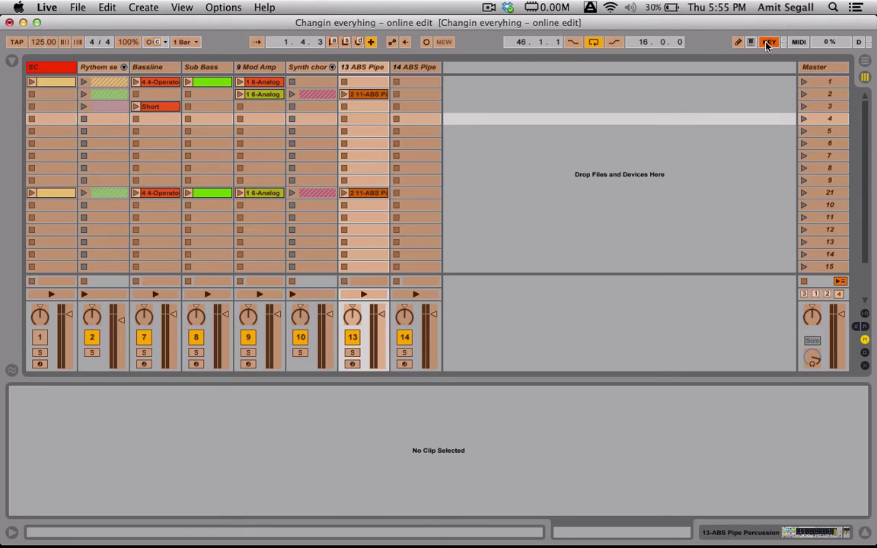
{"action": "left_click", "coordinate": [150, 86]}
{"action": "key", "text": "a"}
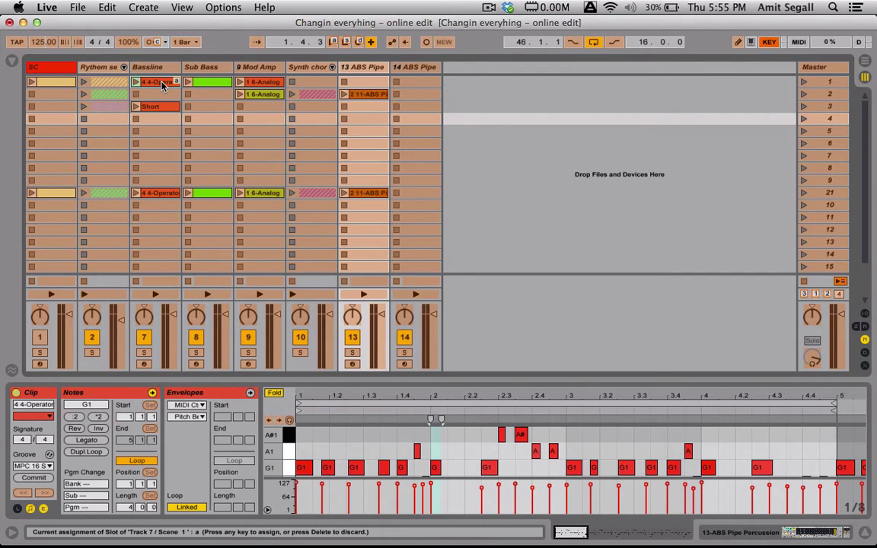
{"action": "left_click", "coordinate": [197, 85]}
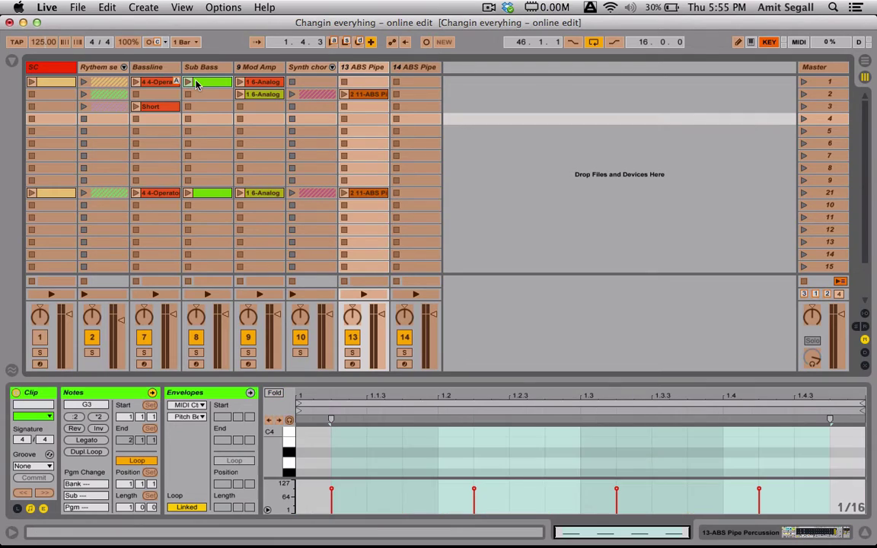
{"action": "key", "text": "a"}
{"action": "left_click", "coordinate": [769, 42]}
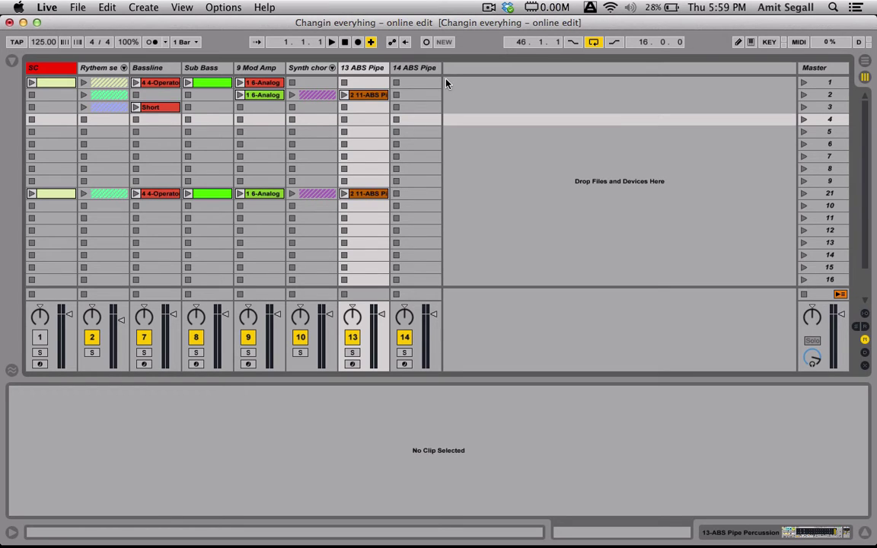
- Check the MPK mini input's Remote setting in the MIDI preferences and MIDI-map the Master scene selector to channel 1, CC 13
{"action": "key", "text": "super+comma"}
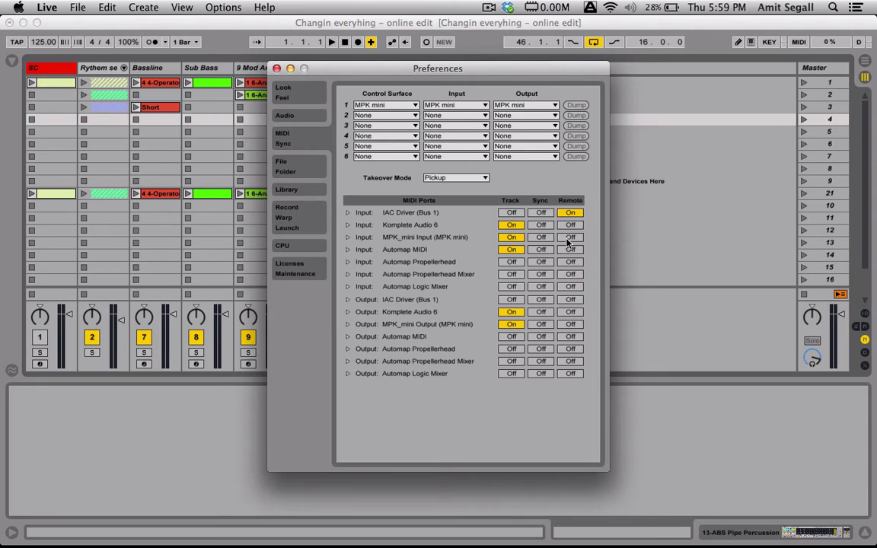
{"action": "left_click", "coordinate": [276, 67]}
{"action": "left_click", "coordinate": [801, 42]}
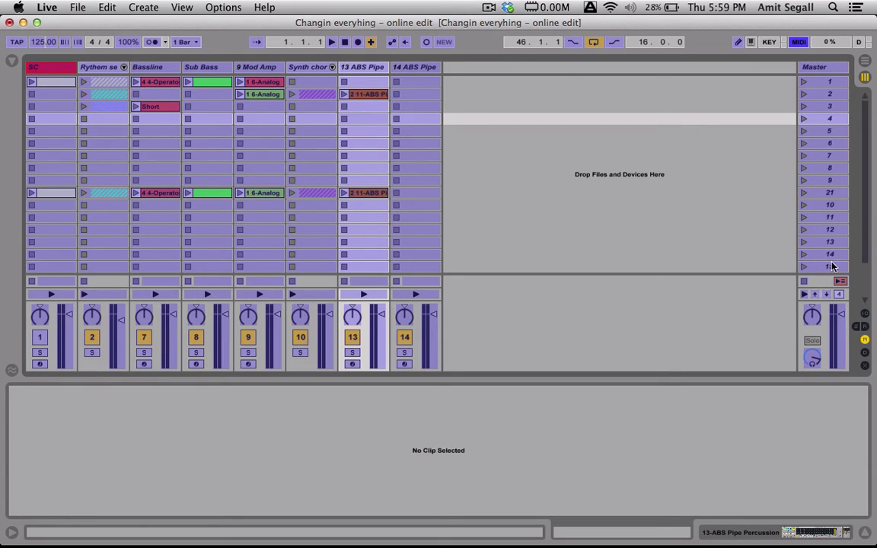
{"action": "left_click", "coordinate": [840, 295]}
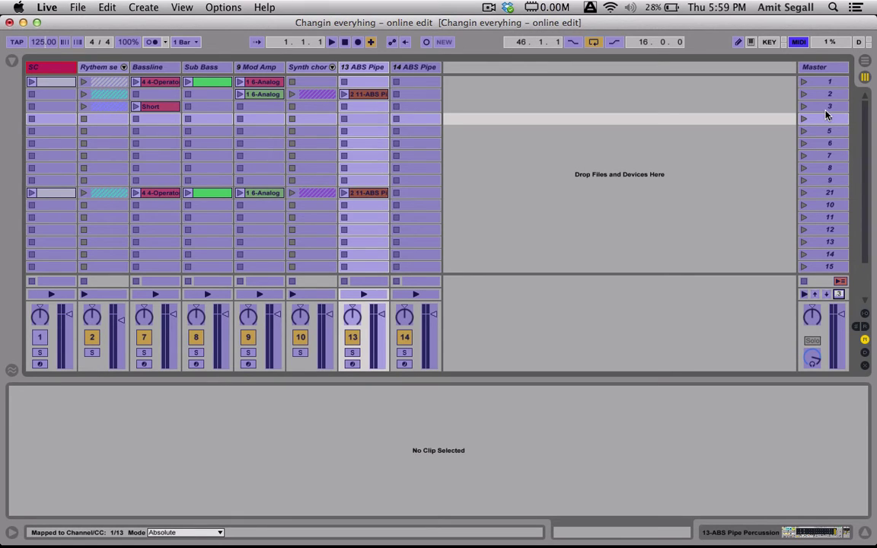
{"action": "left_click", "coordinate": [798, 42]}
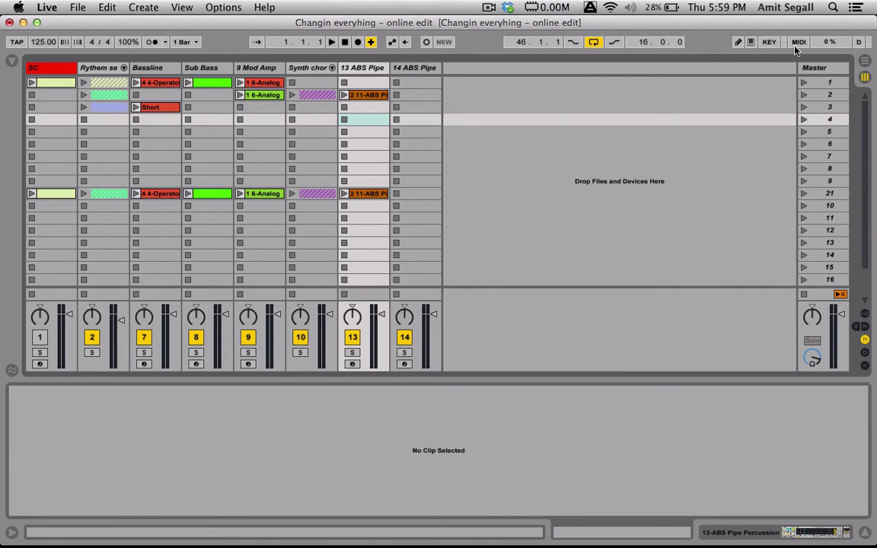
- MIDI-map the 13 ABS Pipe clip in scene 21 to the note range C2 to C3 and play it with its track soloed
{"action": "left_click", "coordinate": [798, 42]}
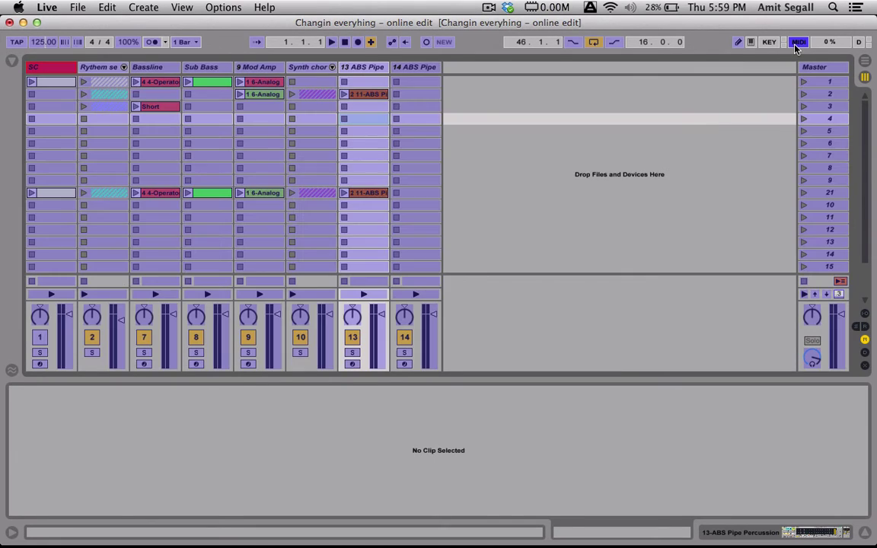
{"action": "left_click", "coordinate": [373, 193]}
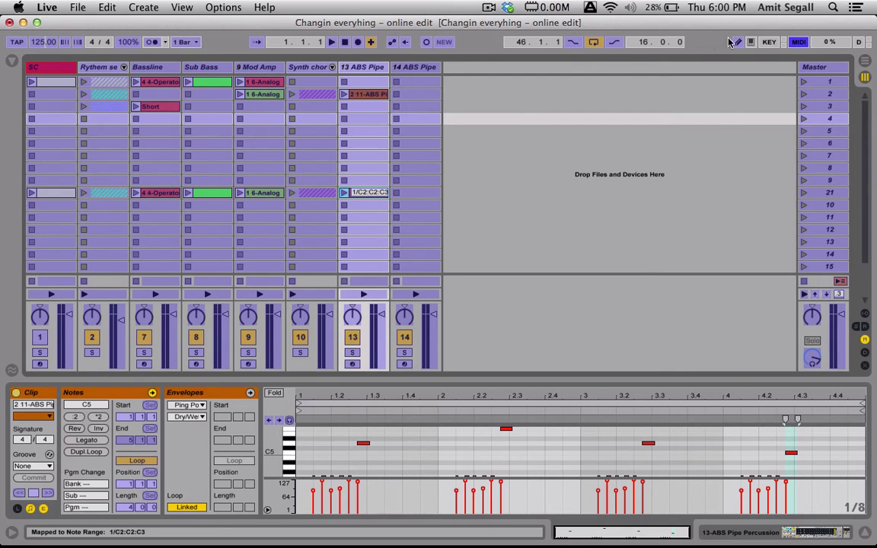
{"action": "left_click", "coordinate": [797, 44]}
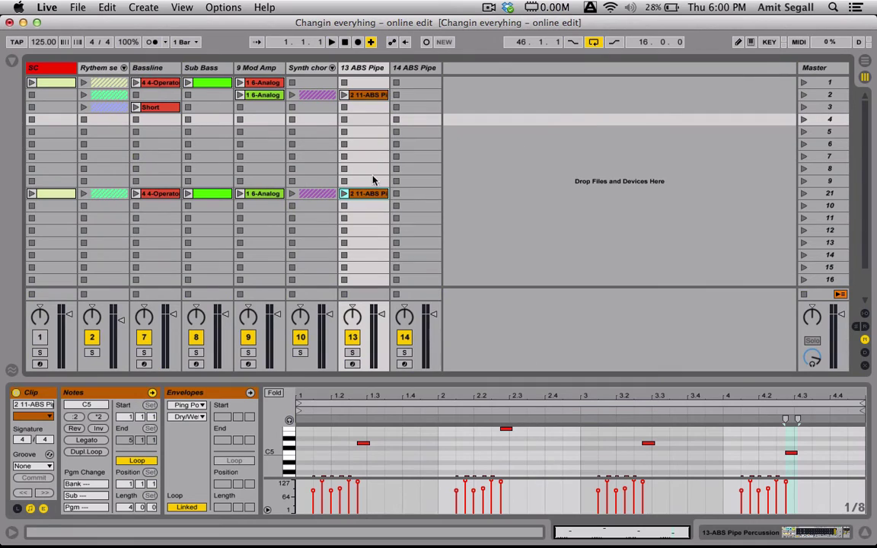
{"action": "left_click", "coordinate": [354, 353]}
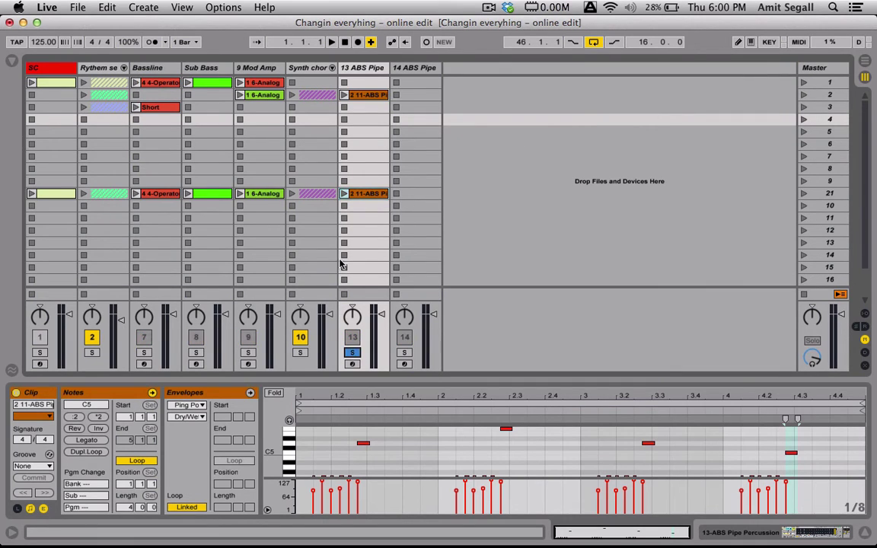
{"action": "left_click", "coordinate": [344, 194]}
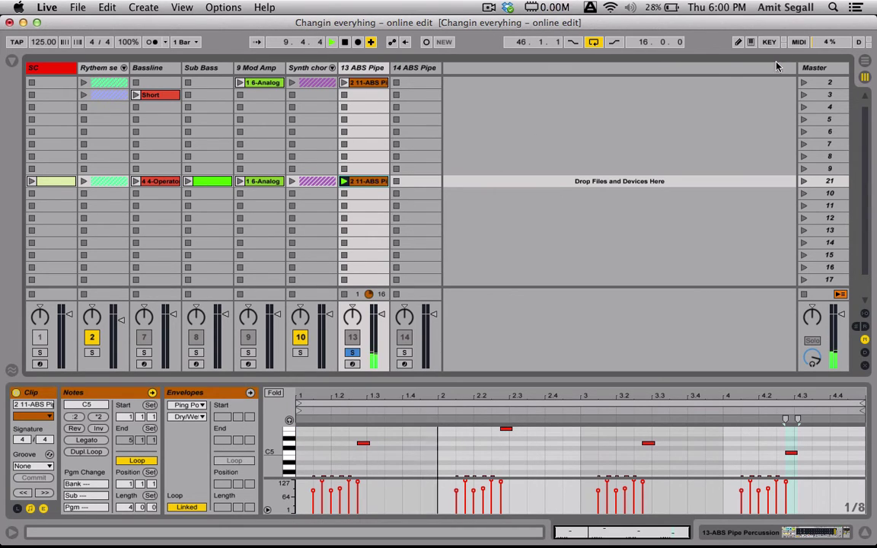
- MIDI-map the volumes of the 13 ABS Pipe, 14 ABS Pipe and Synth chords tracks to channel 1, CC 14
{"action": "left_click", "coordinate": [798, 43]}
{"action": "left_click", "coordinate": [374, 324]}
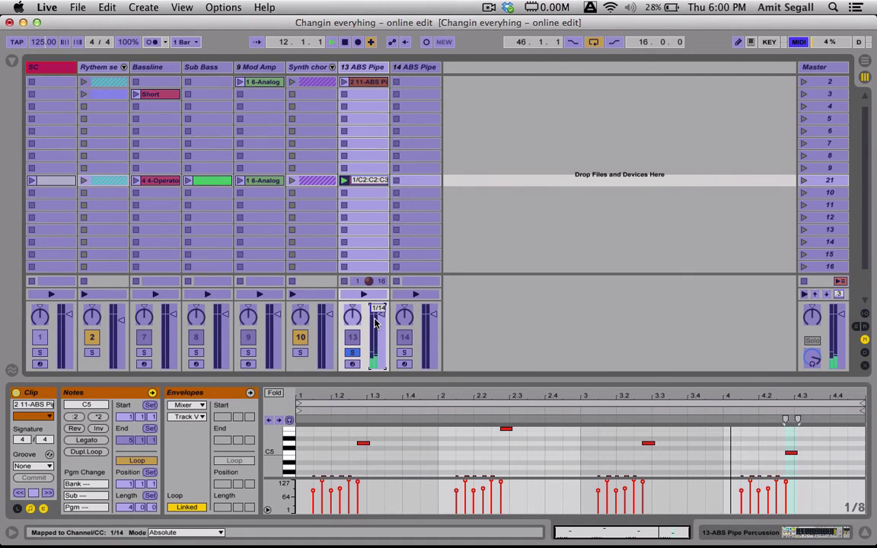
{"action": "left_click", "coordinate": [427, 322]}
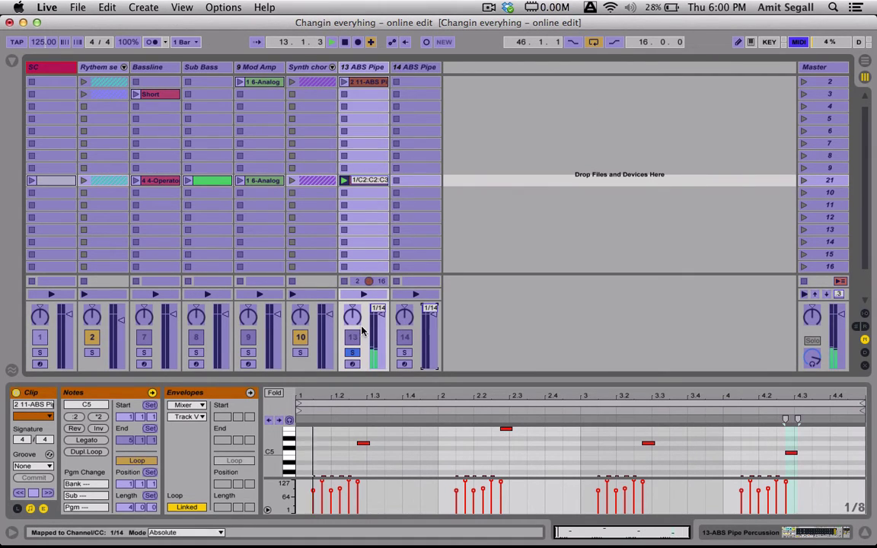
{"action": "left_click", "coordinate": [321, 329]}
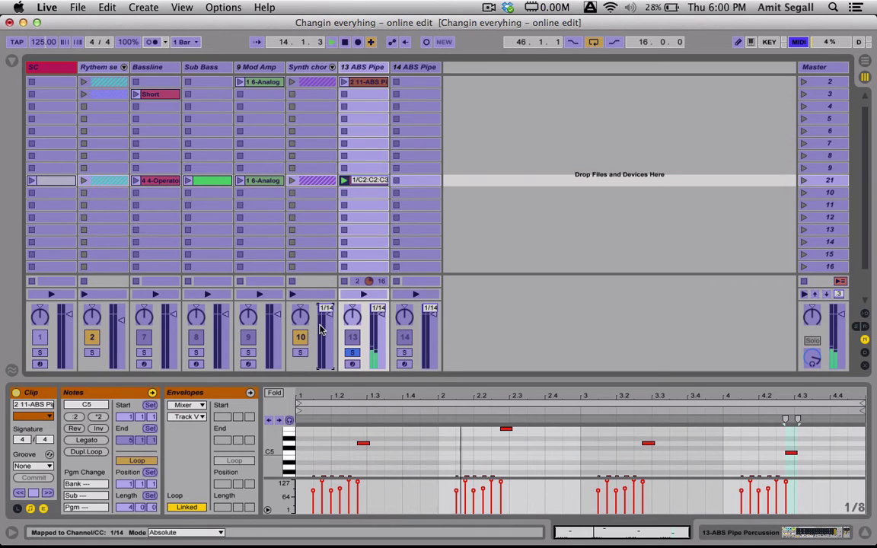
{"action": "left_click", "coordinate": [799, 45]}
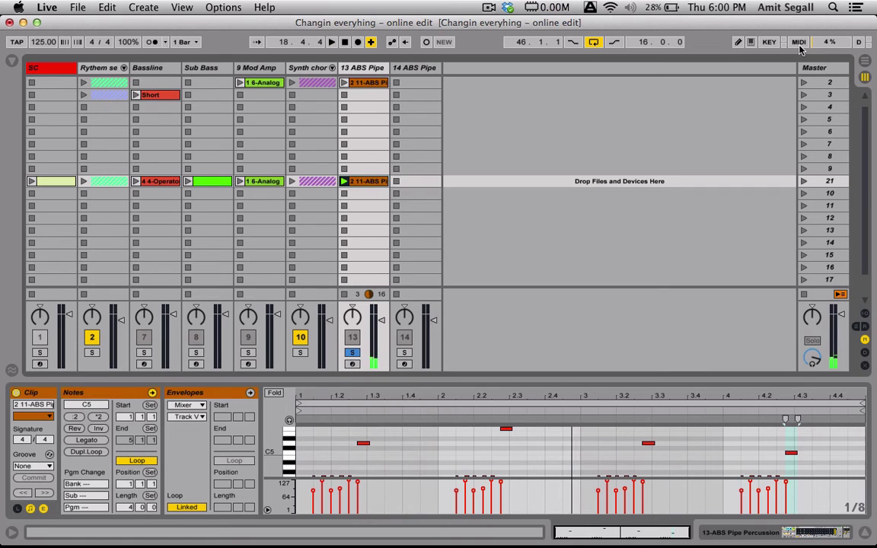
- Show the list of MIDI mappings and widen it to include the Min and Max columns
{"action": "left_click", "coordinate": [798, 43]}
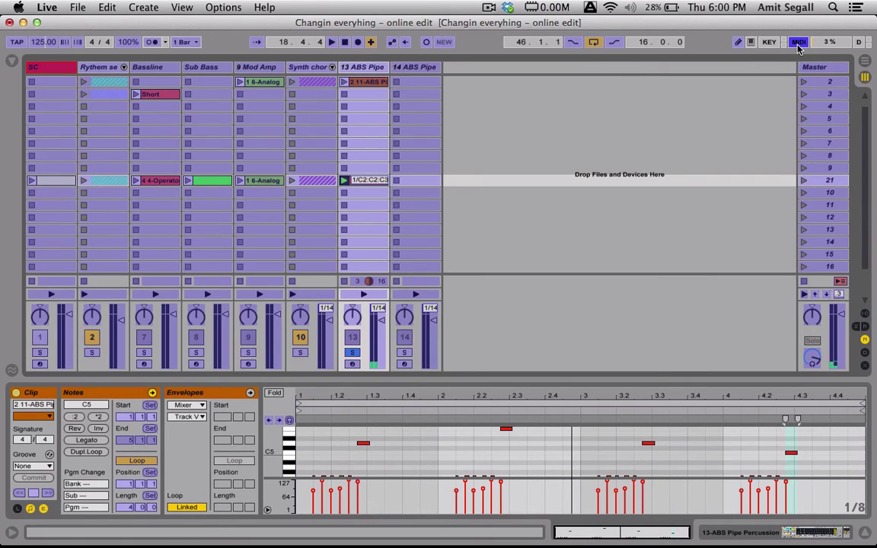
{"action": "left_click", "coordinate": [11, 60]}
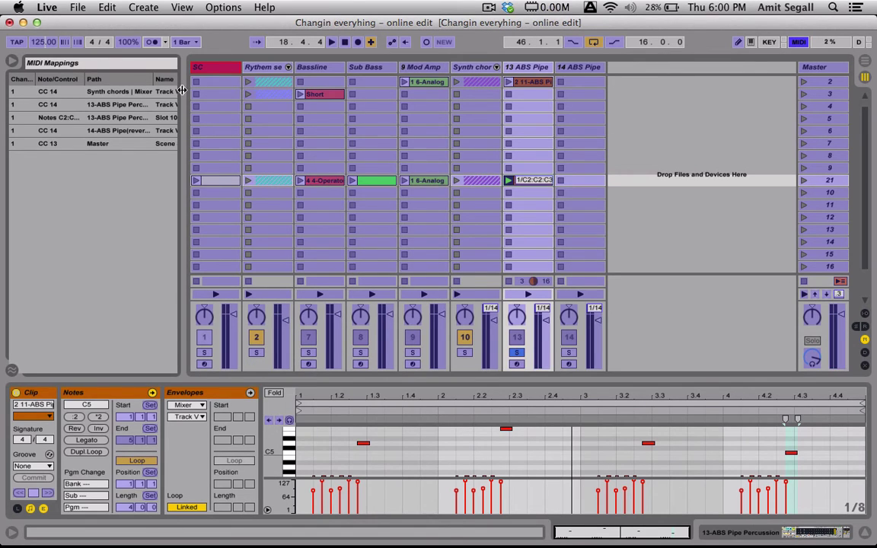
{"action": "left_click_drag", "start_coordinate": [182, 90], "coordinate": [310, 90]}
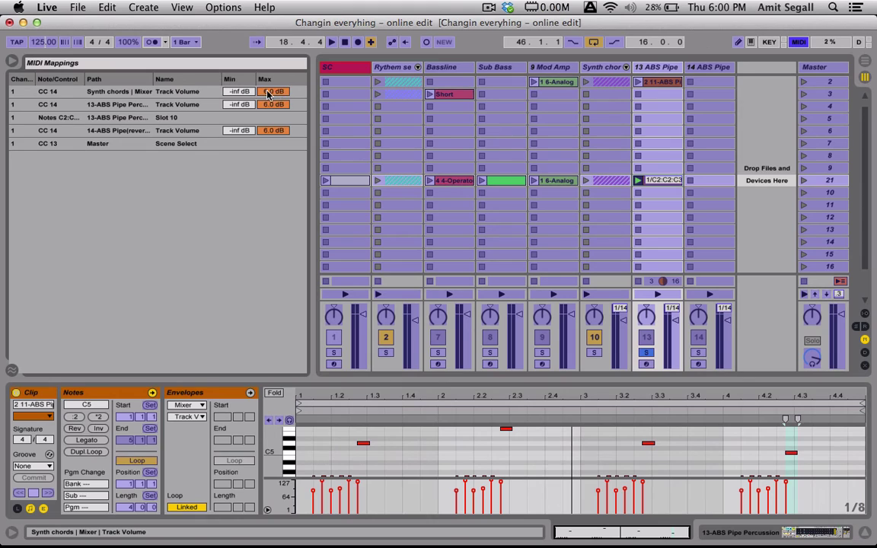
- Set the Max of the Synth chords Track Volume mapping to -5.0 dB, invert its range, and leave MIDI mapping mode
{"action": "mouse_move", "coordinate": [260, 89]}
{"action": "left_mouse_down"}
{"action": "mouse_move", "coordinate": [253, 84]}
{"action": "mouse_move", "coordinate": [253, 96]}
{"action": "left_mouse_up"}
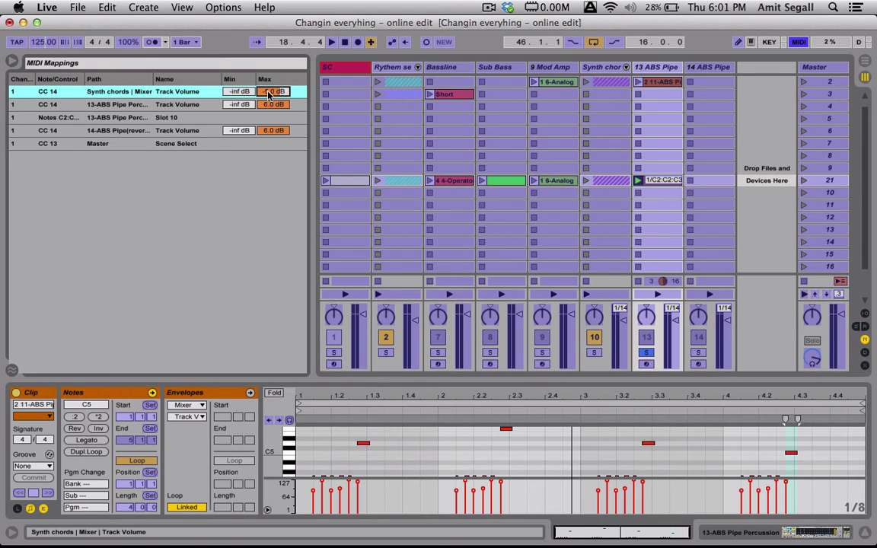
{"action": "right_click", "coordinate": [243, 96]}
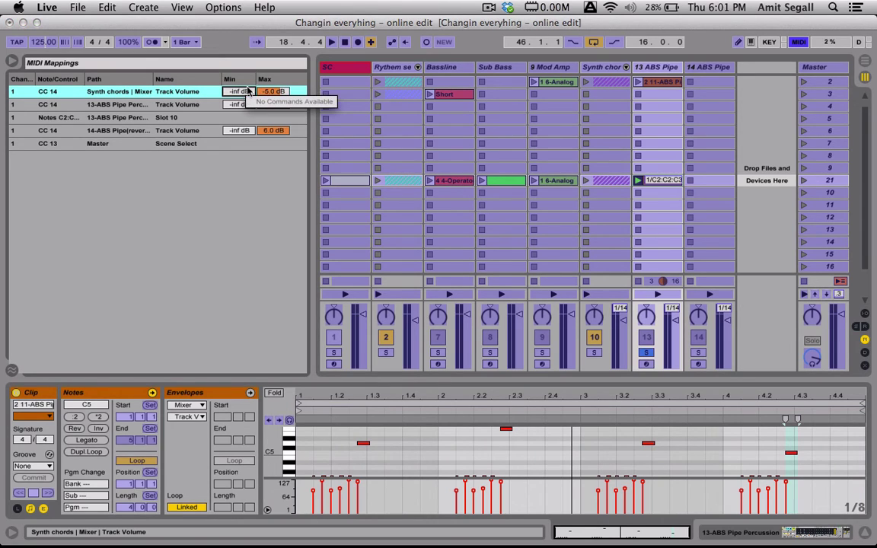
{"action": "right_click", "coordinate": [249, 83]}
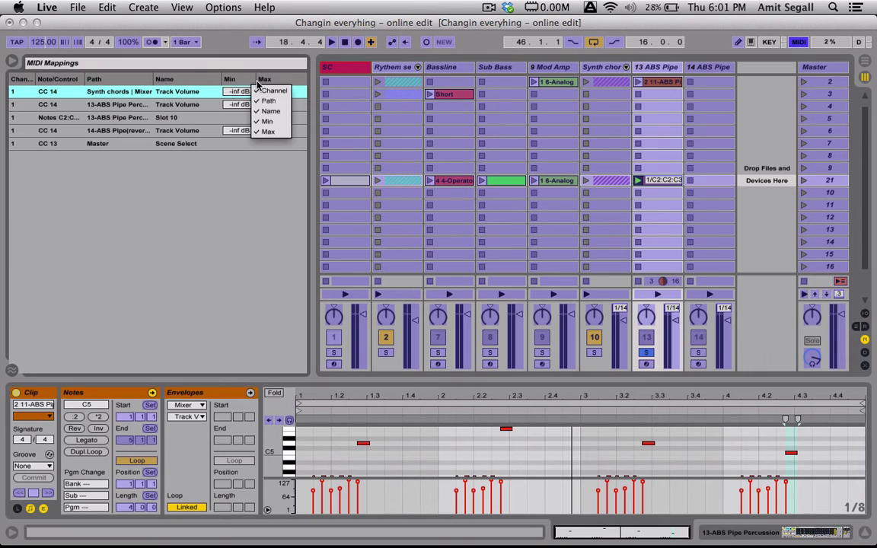
{"action": "left_click", "coordinate": [213, 93]}
{"action": "right_click", "coordinate": [212, 95]}
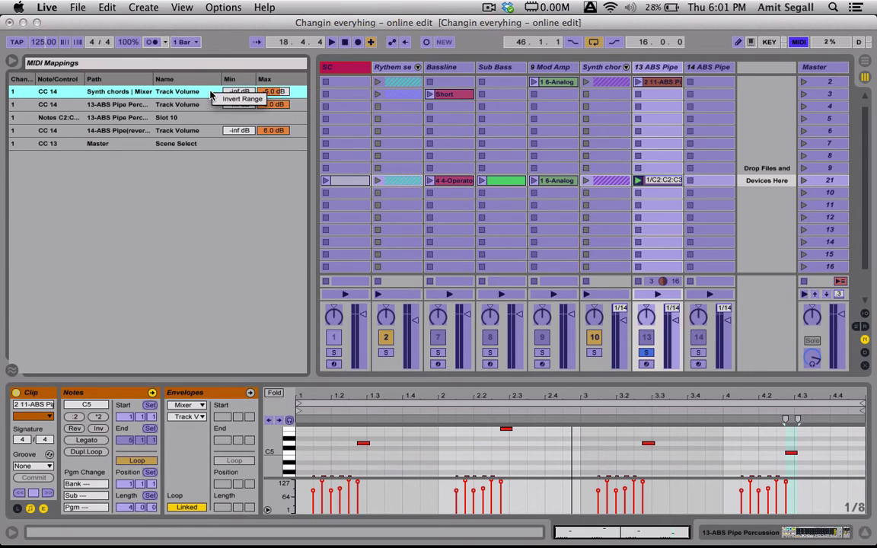
{"action": "left_click", "coordinate": [236, 99]}
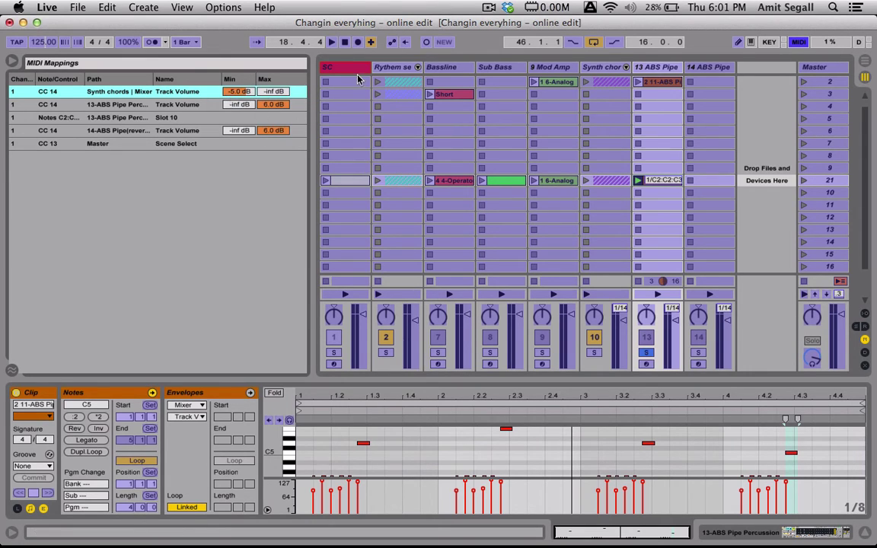
{"action": "left_click", "coordinate": [770, 43]}
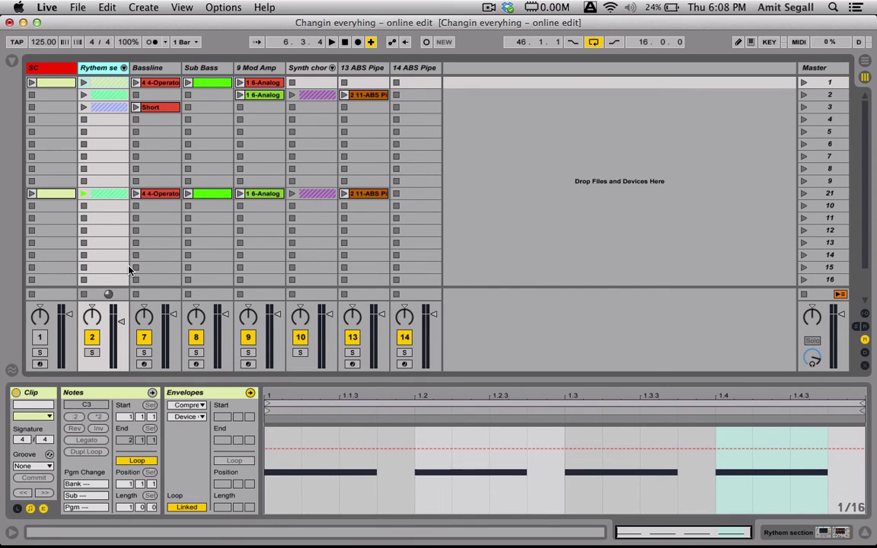
- Play the Rythem section clip in scene 21 and adjust that track's volume to about -24.9 dB
{"action": "key", "text": "space"}
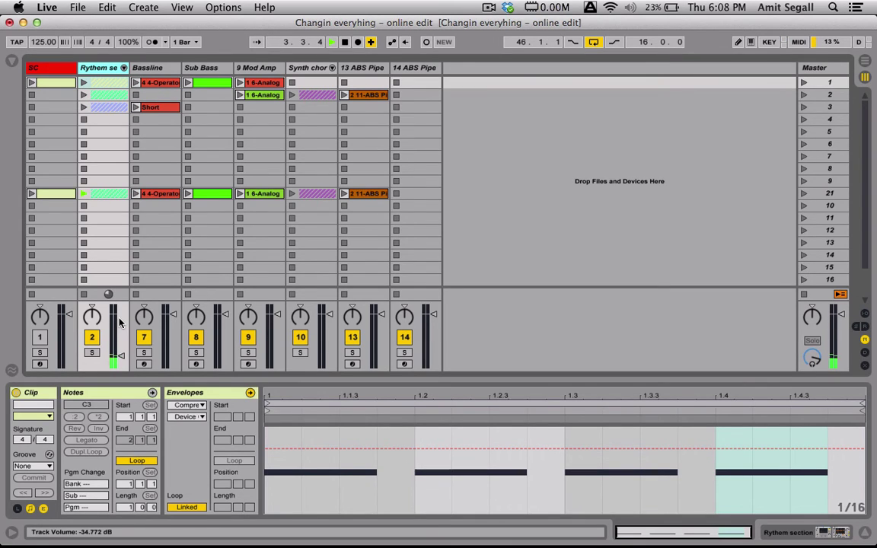
{"action": "left_click_drag", "start_coordinate": [120, 355], "coordinate": [121, 322]}
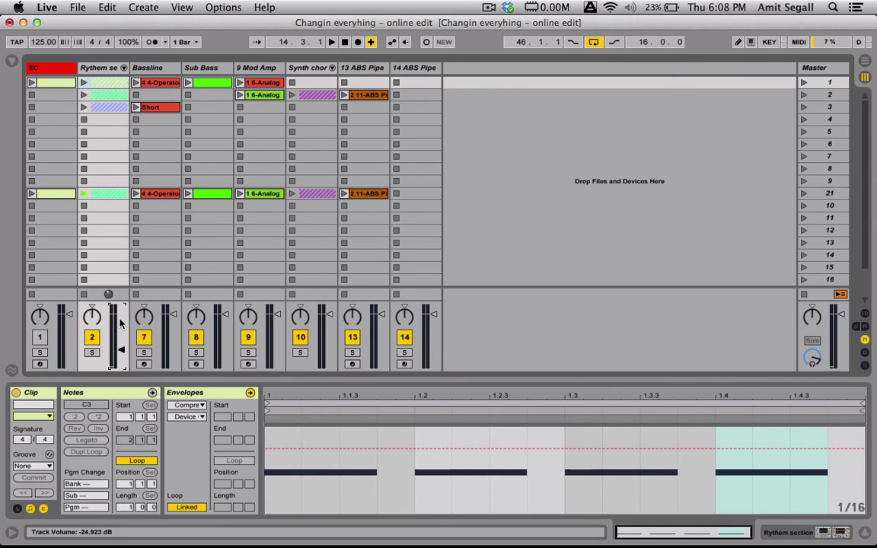
- Set the MIDI Takeover Mode to None in the preferences and close them
{"action": "key", "text": "super+comma"}
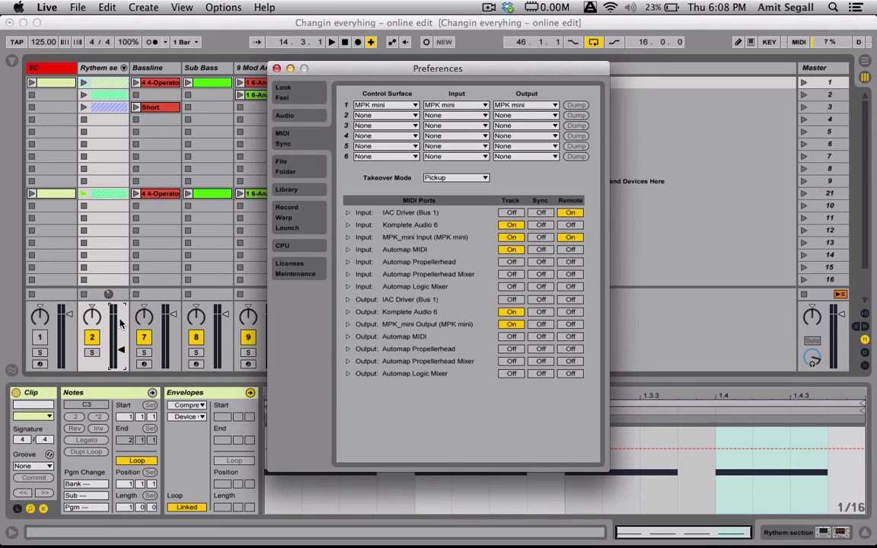
{"action": "left_click", "coordinate": [445, 181]}
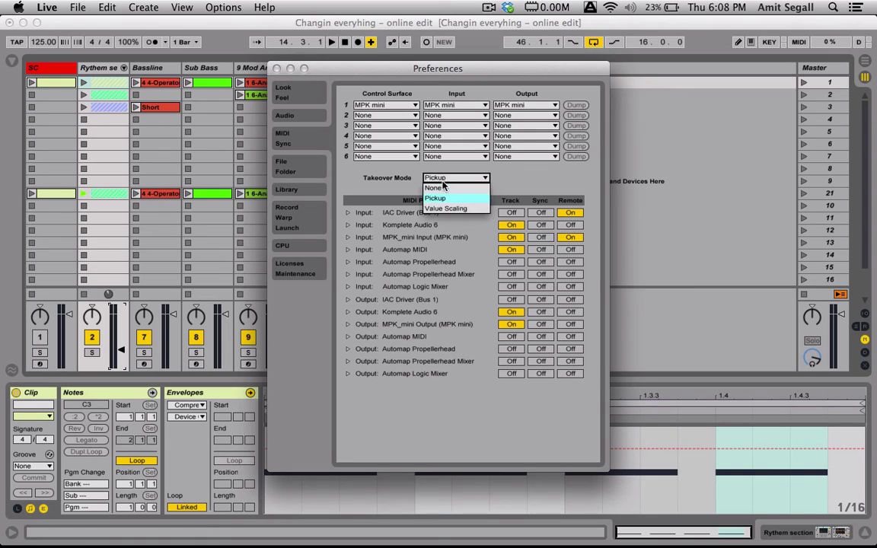
{"action": "left_click", "coordinate": [438, 188]}
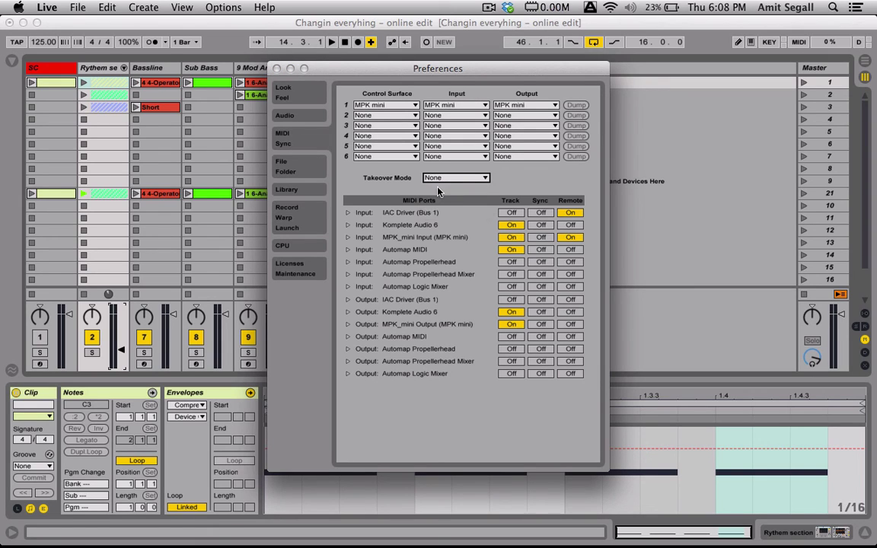
{"action": "left_click", "coordinate": [277, 69]}
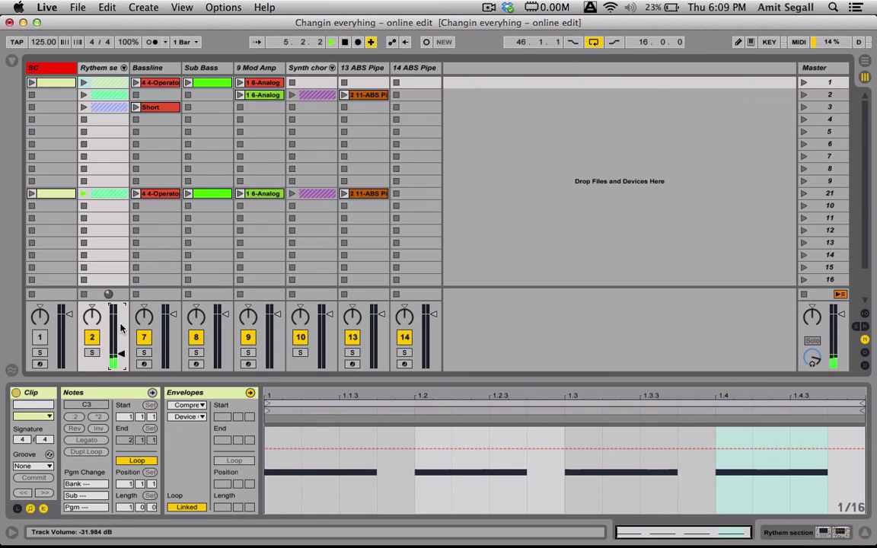
- Set the MIDI Takeover Mode to Pickup in the preferences and close them
{"action": "key", "text": "super+comma"}
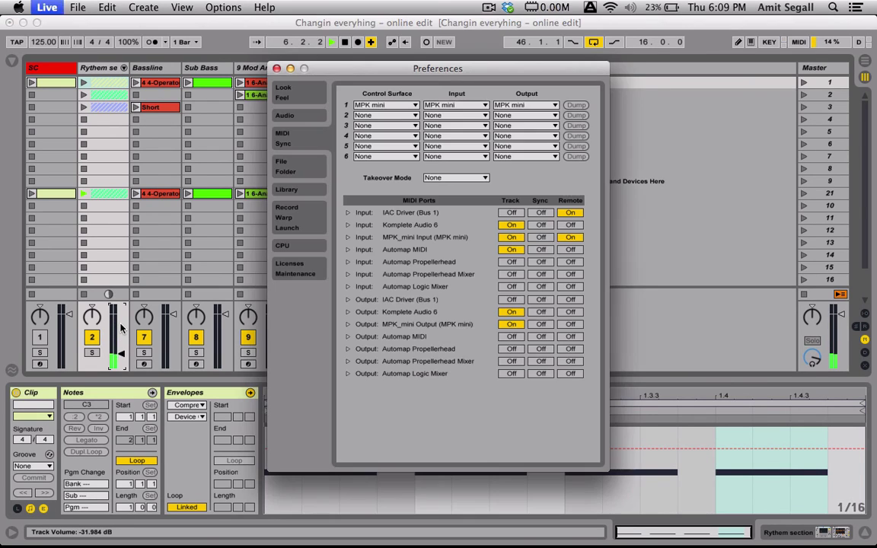
{"action": "left_click", "coordinate": [452, 179]}
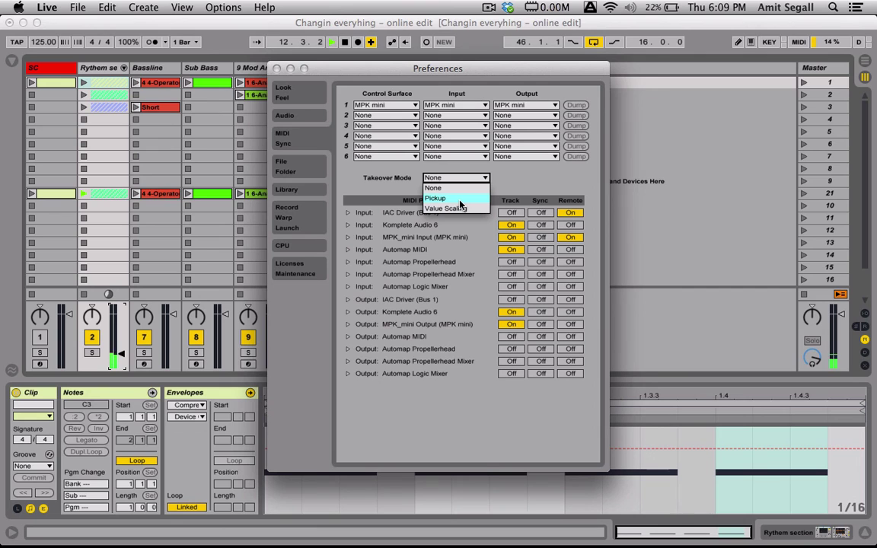
{"action": "left_click", "coordinate": [457, 198]}
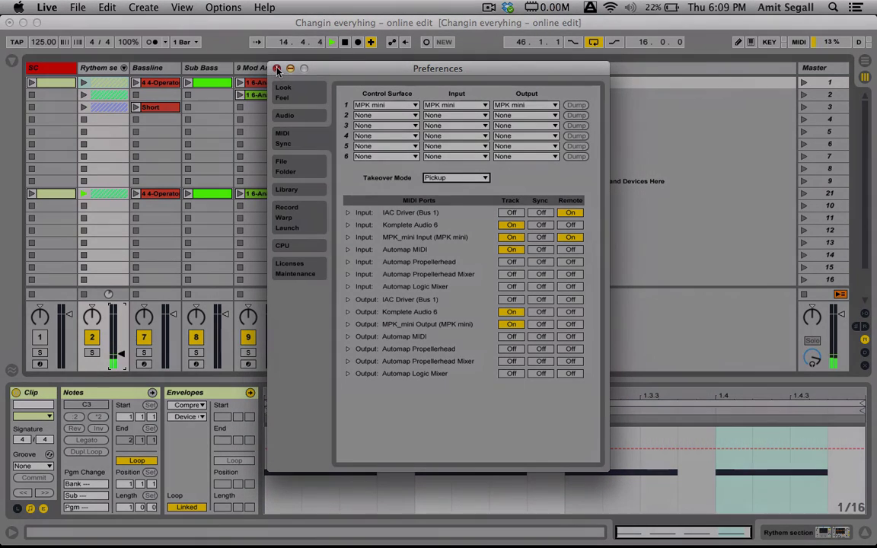
{"action": "left_click", "coordinate": [277, 69]}
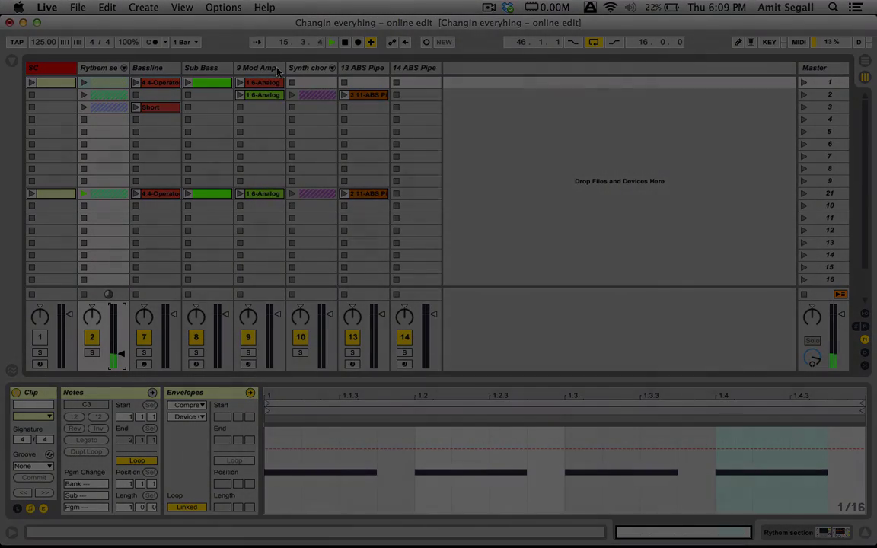